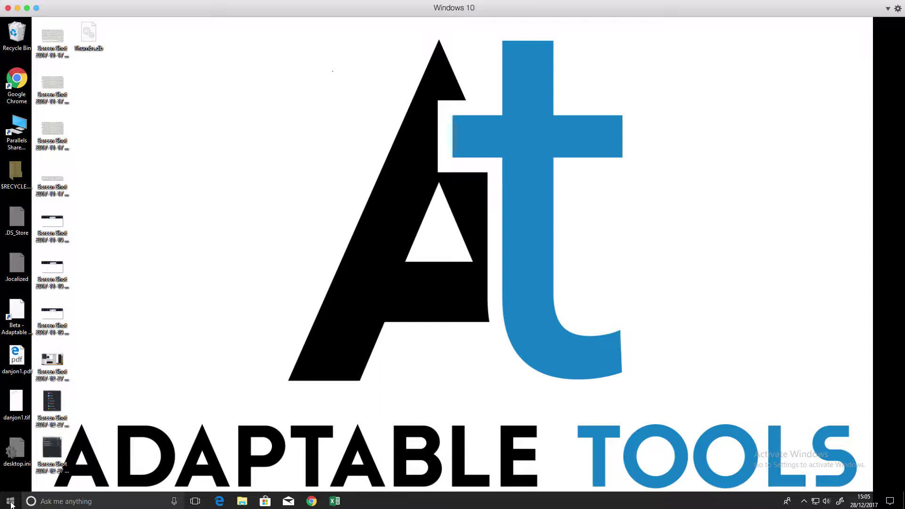
Open the Start menu and expand the Adaptable Tools program folder.
left_click(10, 501)
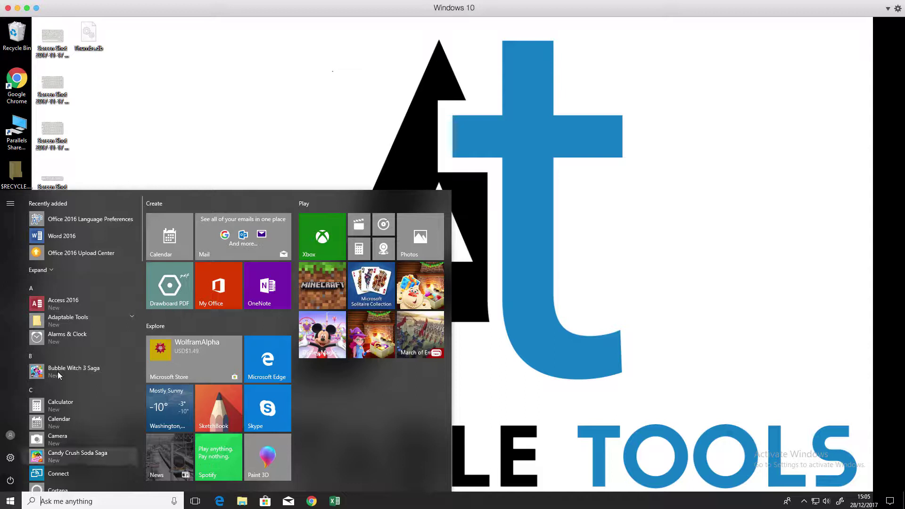
left_click(71, 319)
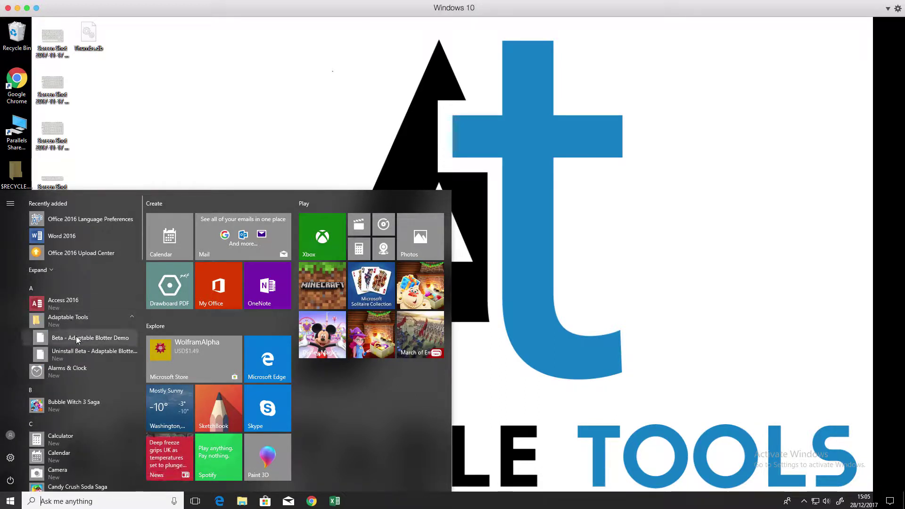
Launch the Adaptable Blotter Demo, run the Hypergrid demo and list the export ranges.
left_click(76, 338)
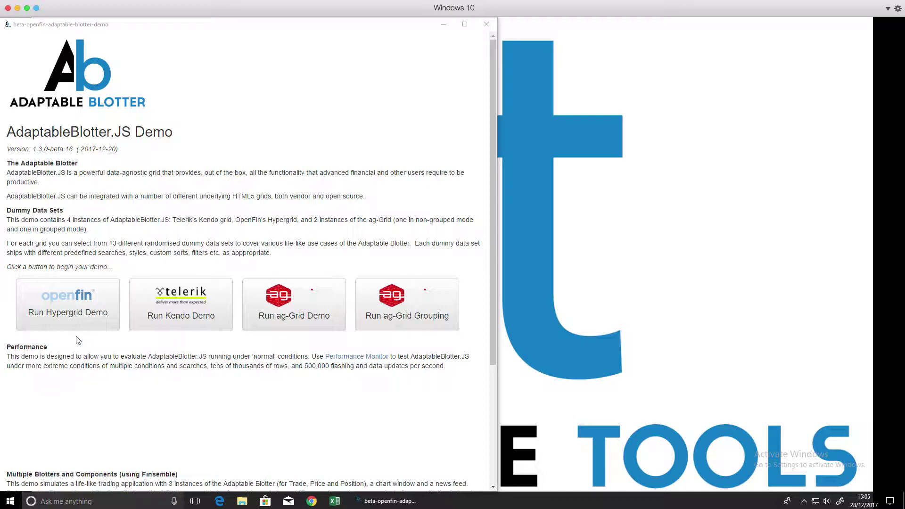
left_click(63, 314)
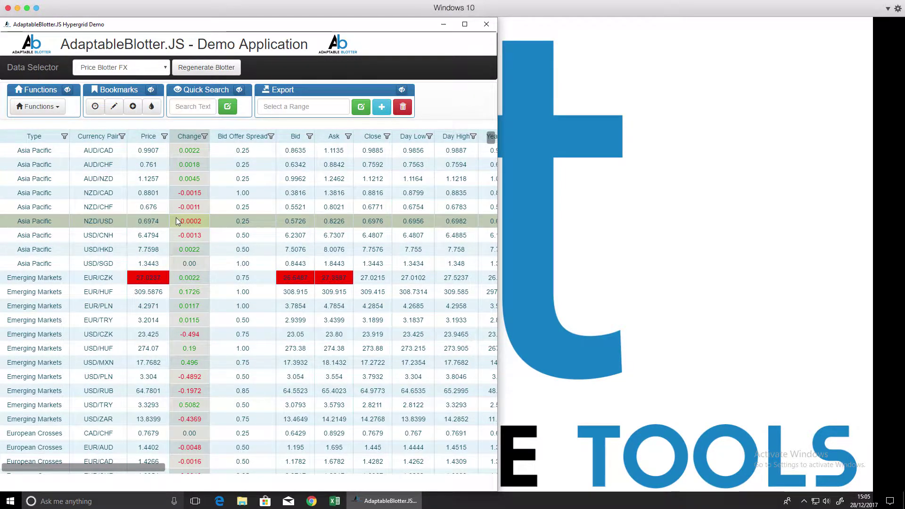
left_click(307, 107)
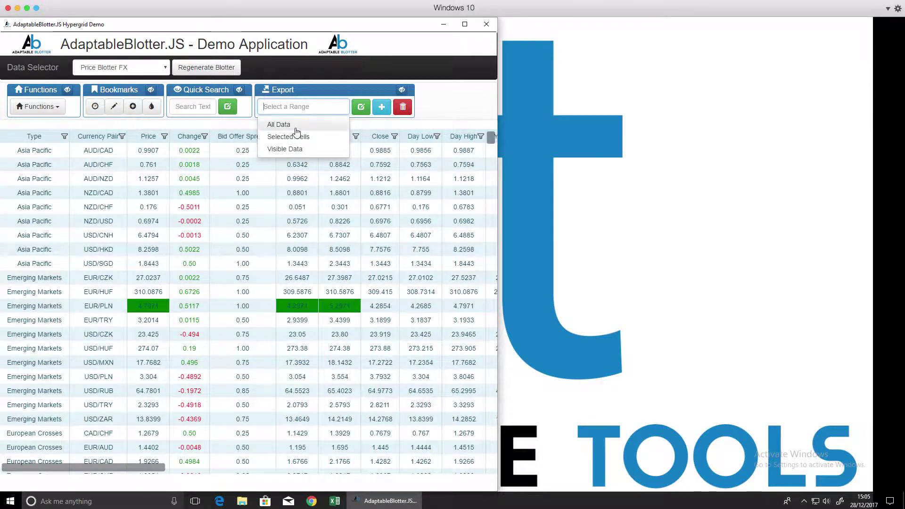
Export the All Data range to a live OpenFin Excel workbook.
left_click(292, 125)
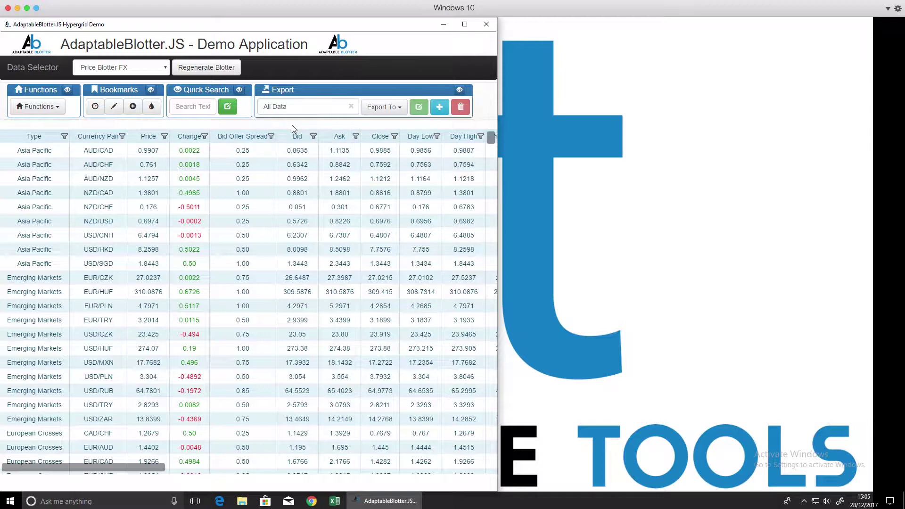
left_click(380, 108)
left_click(394, 149)
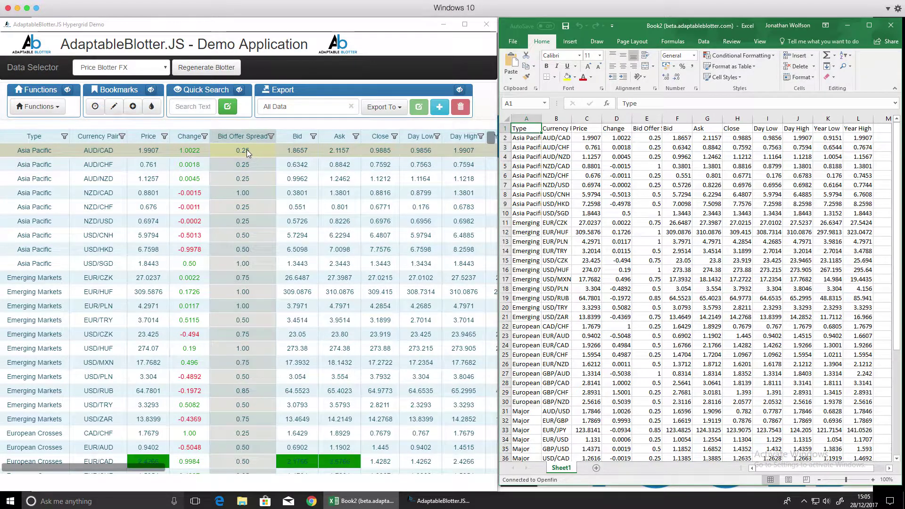
Change the AUD/CAD Bid Offer Spread in the blotter to 3.
double_click(247, 149)
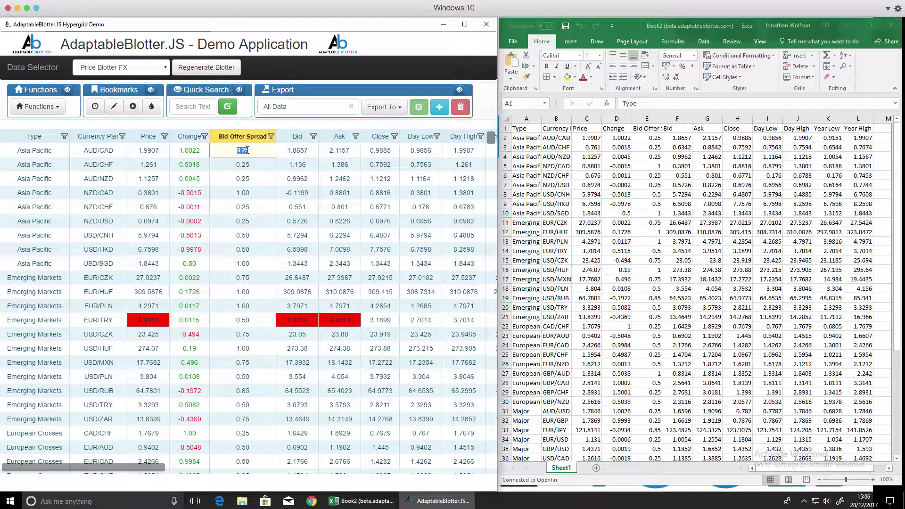
type("3")
key("Return")
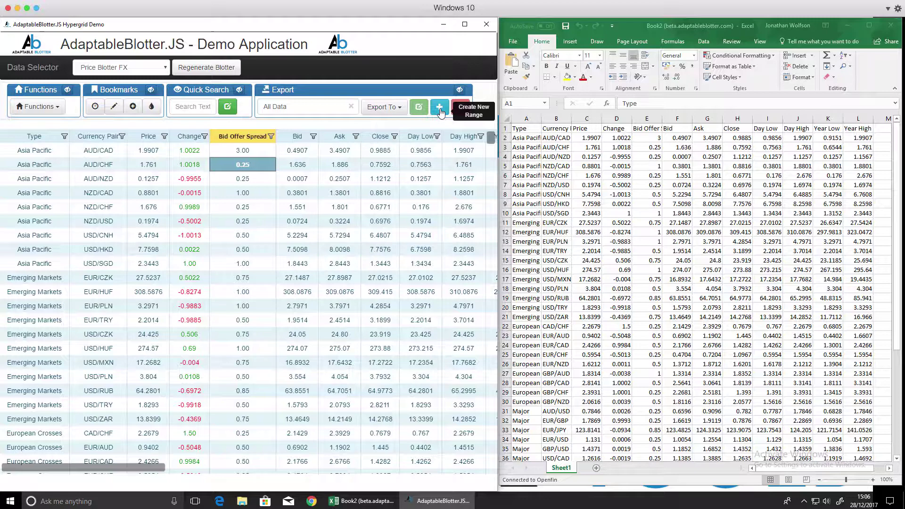
Create a new all-columns export range with a Type condition for Yen Crosses and European Crosses.
left_click(439, 111)
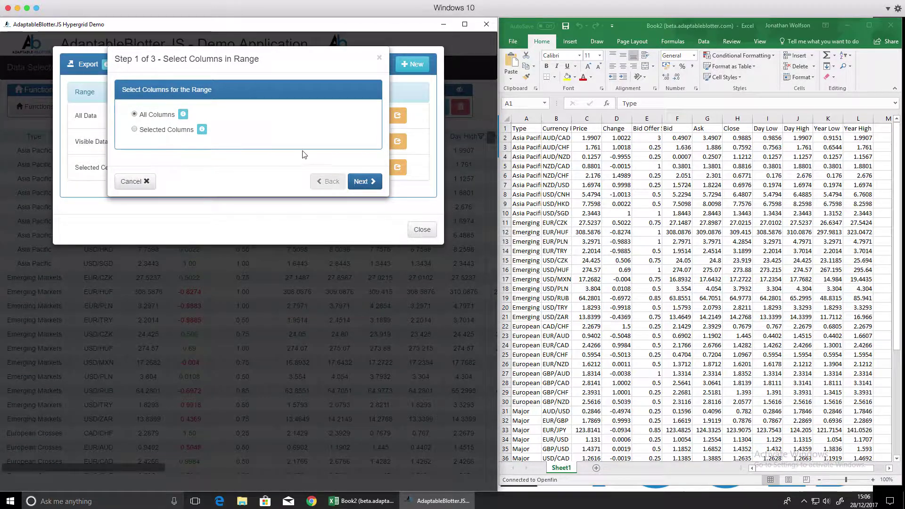
left_click(363, 182)
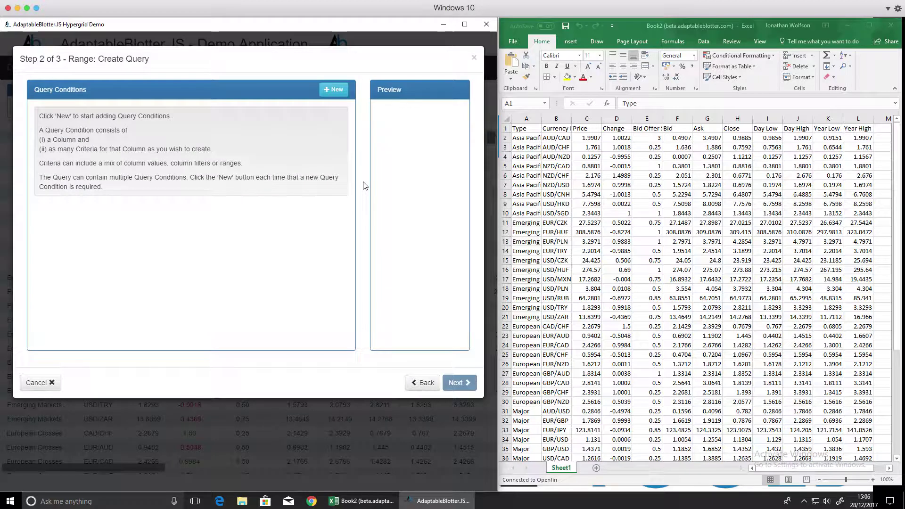
left_click(332, 90)
left_click(141, 114)
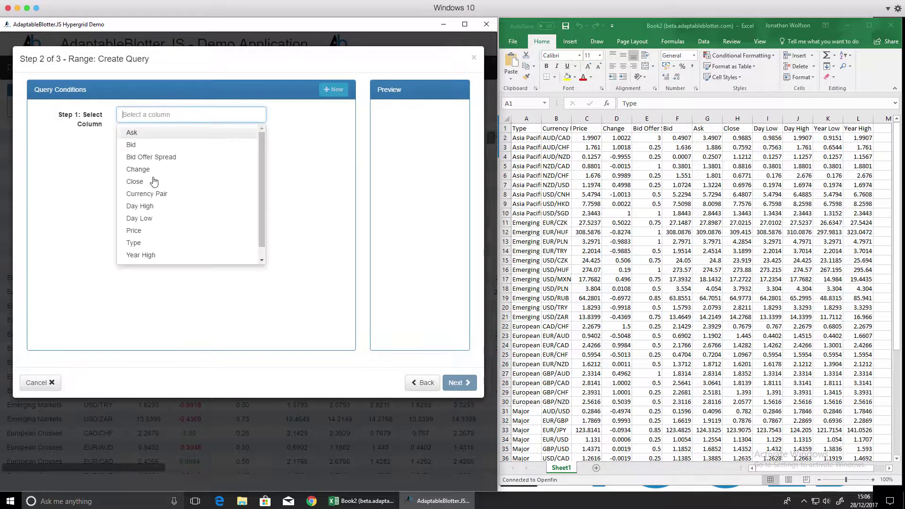
left_click(134, 244)
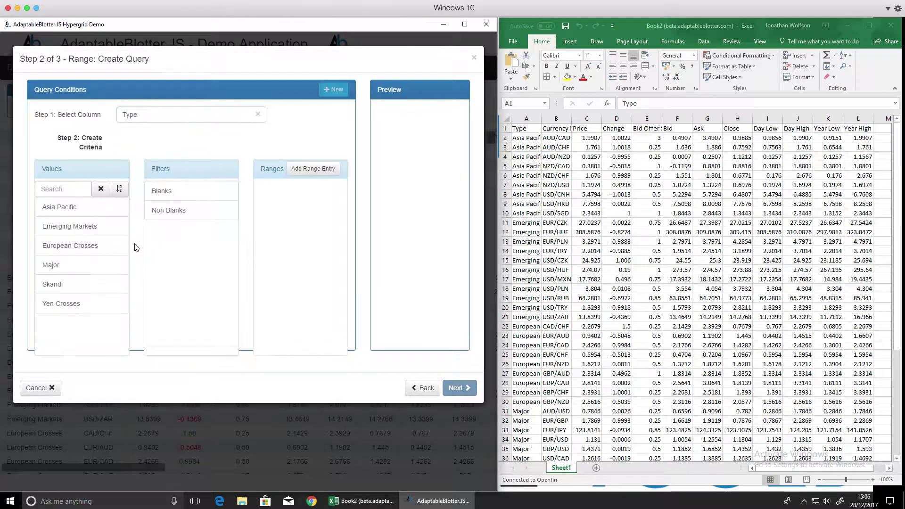
left_click(69, 303)
left_click(77, 246)
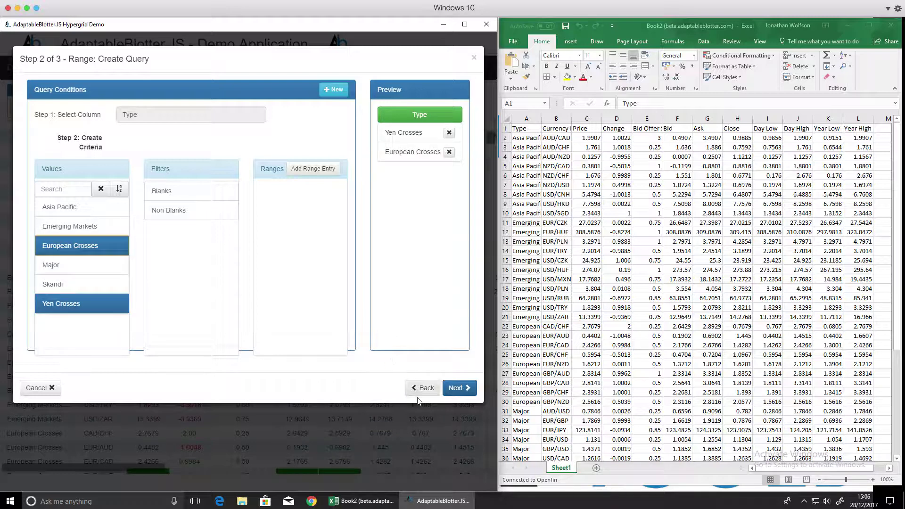
Name the new export range 'crosses'.
left_click(458, 387)
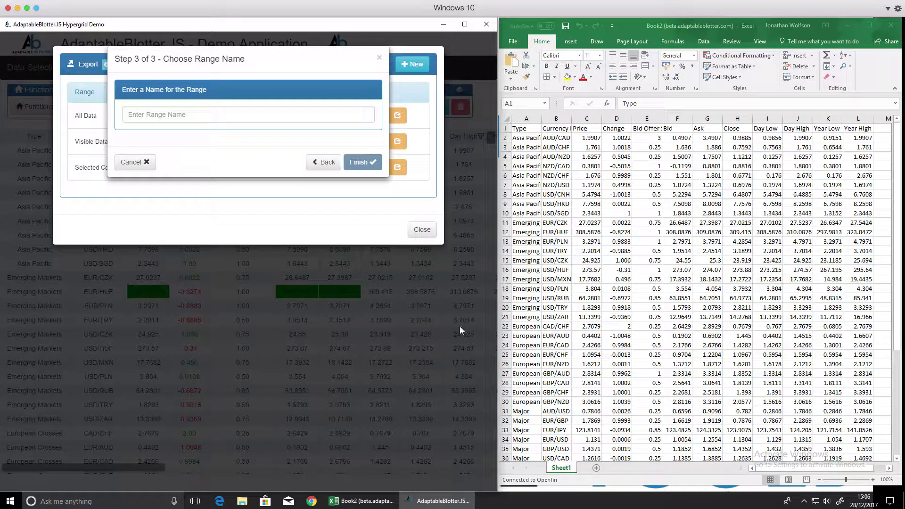
left_click(271, 117)
type("crosses")
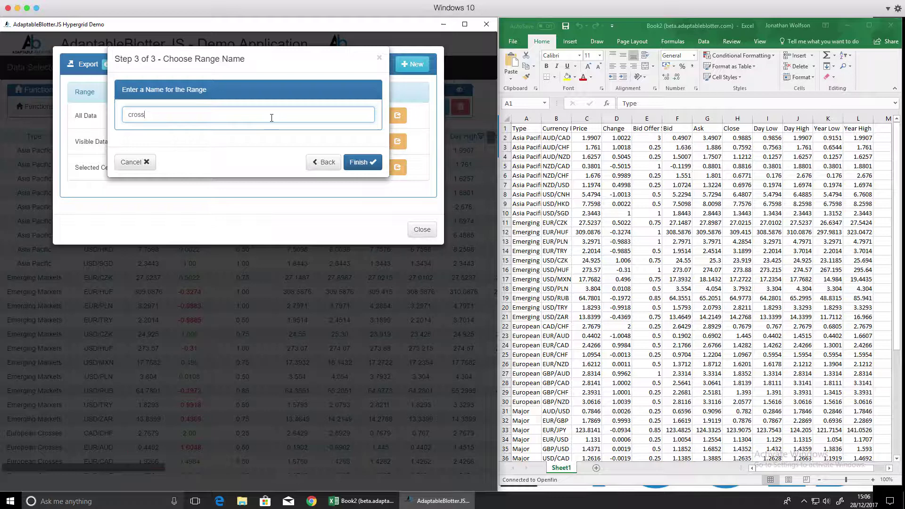
Save the crosses range, close Excel without saving, and close the export ranges dialog.
left_click(357, 166)
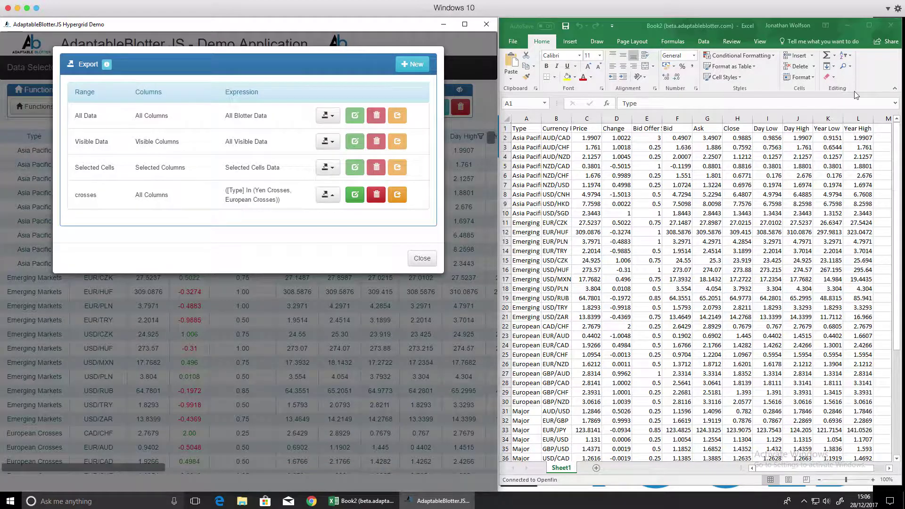
left_click(889, 25)
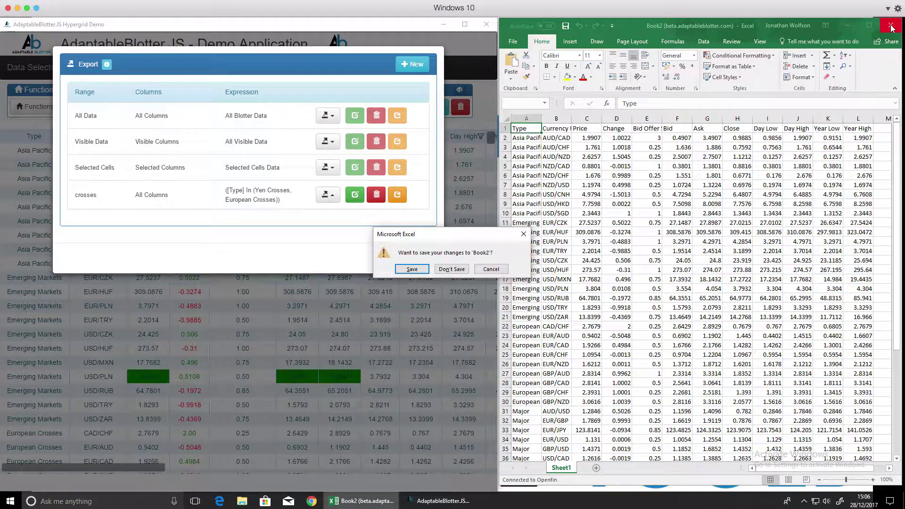
left_click(452, 269)
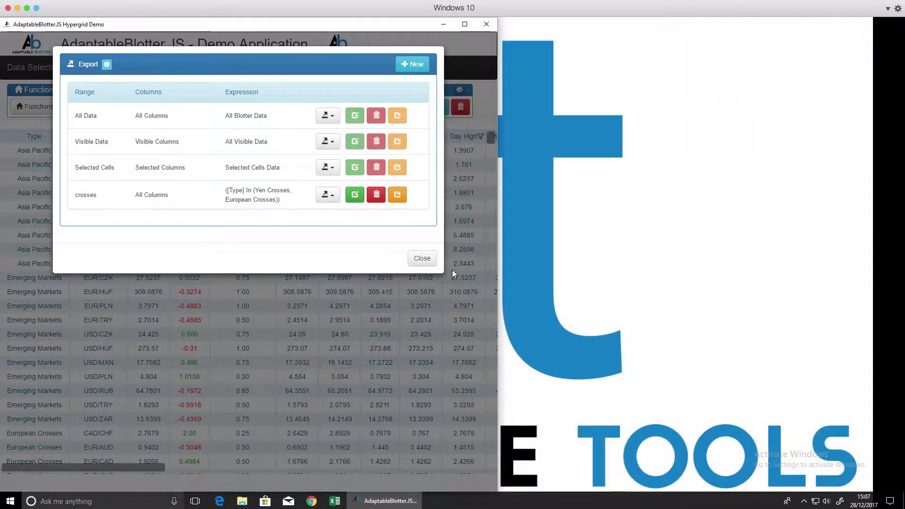
left_click(425, 259)
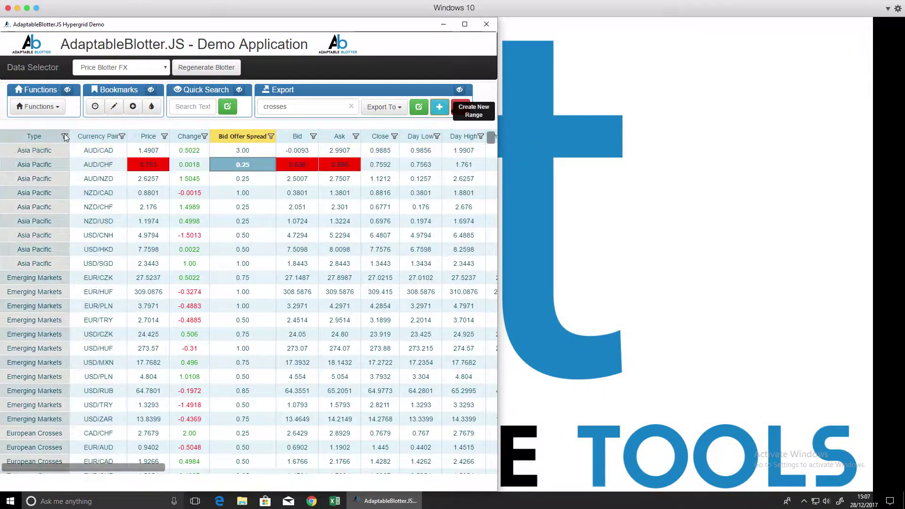
Filter the Type column to show only European Crosses rows.
left_click(64, 136)
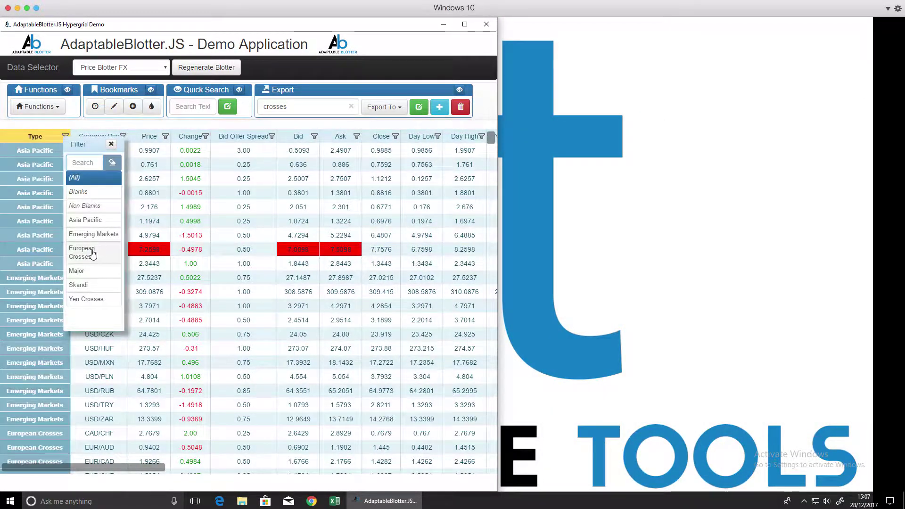
left_click(89, 256)
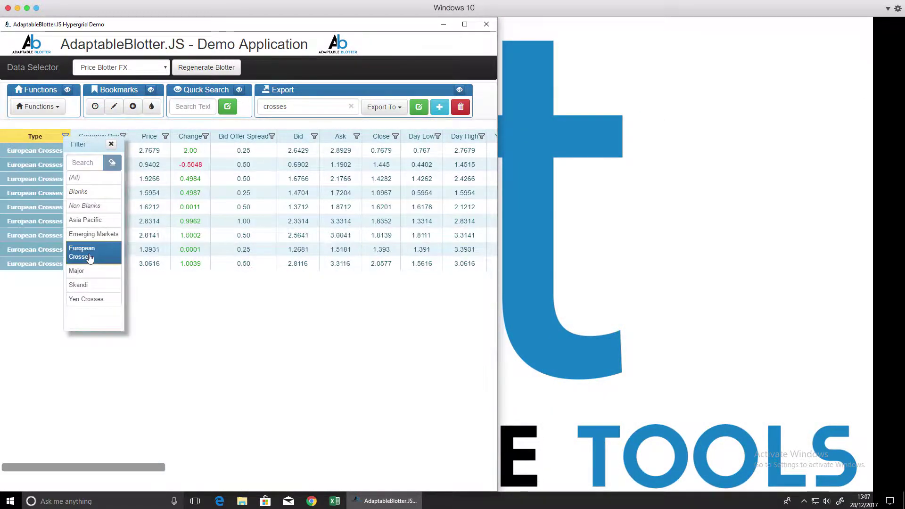
left_click(110, 144)
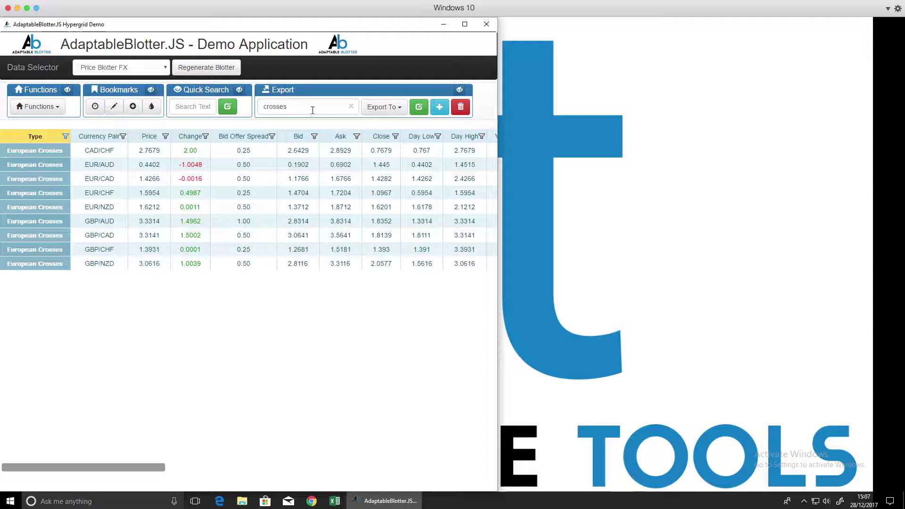
Stream the crosses range live to Excel and set the CAD/CHF Bid Offer Spread to 3.00.
left_click(382, 107)
left_click(386, 151)
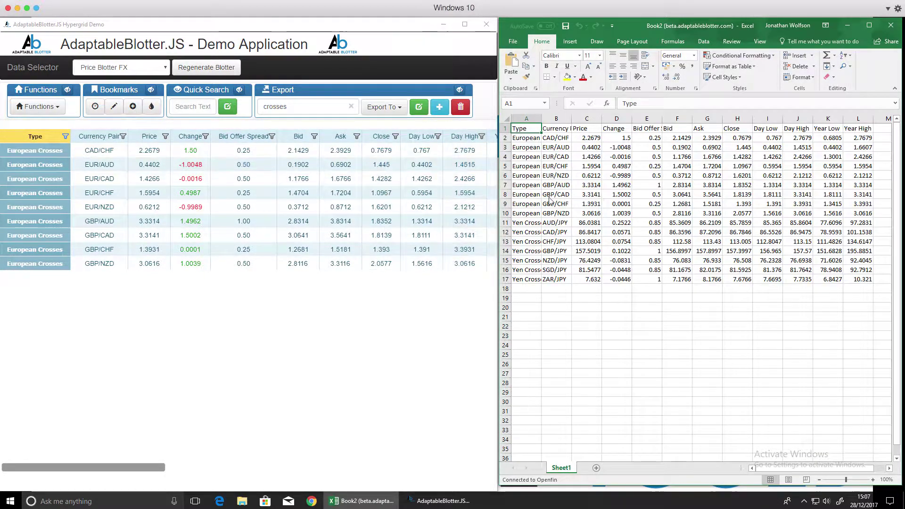
double_click(242, 149)
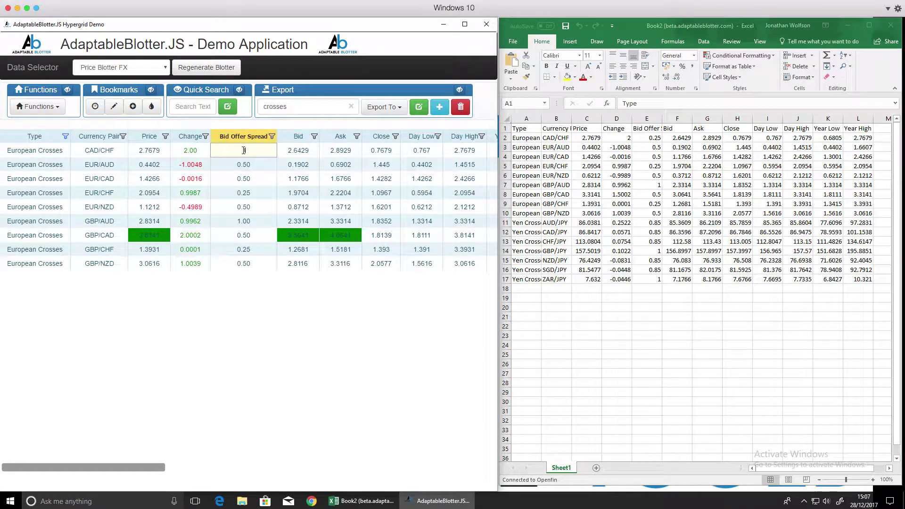
type("3")
key("Return")
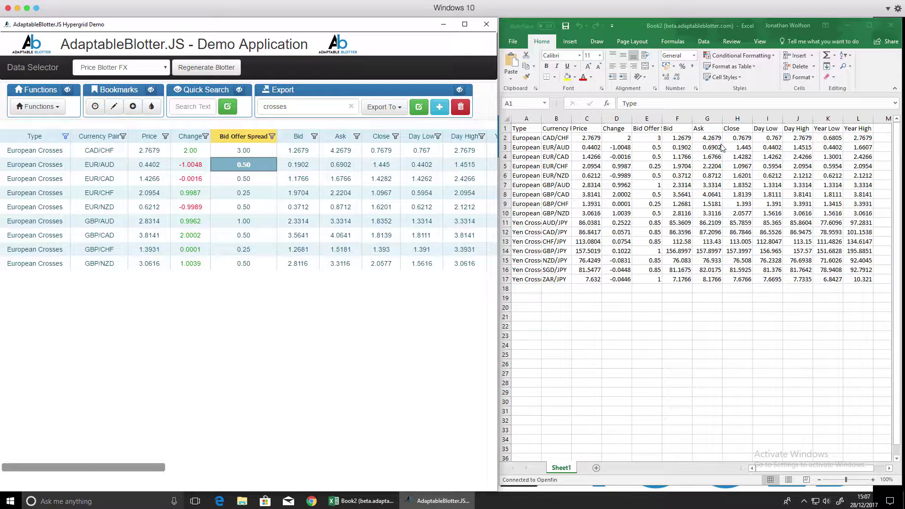
left_click(402, 338)
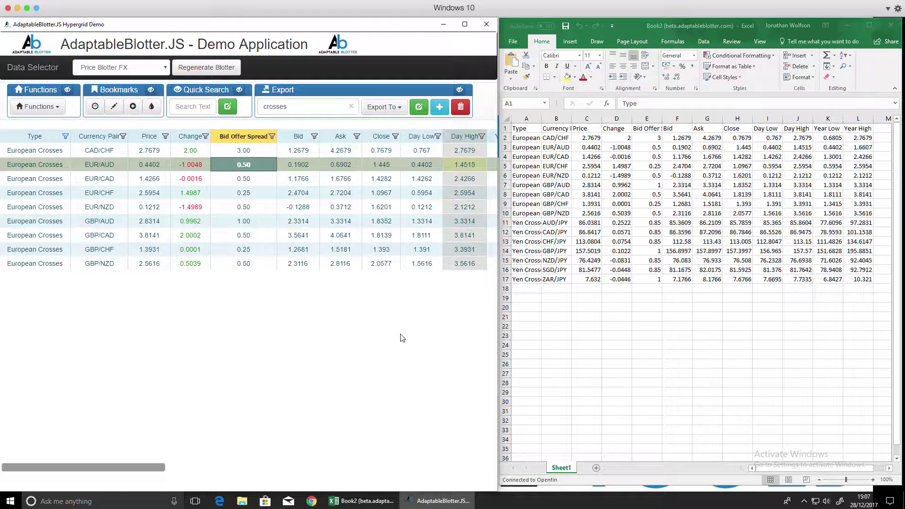
Add Emerging Markets to the crosses range's Type condition, save it and close the dialog.
left_click(419, 107)
left_click(365, 181)
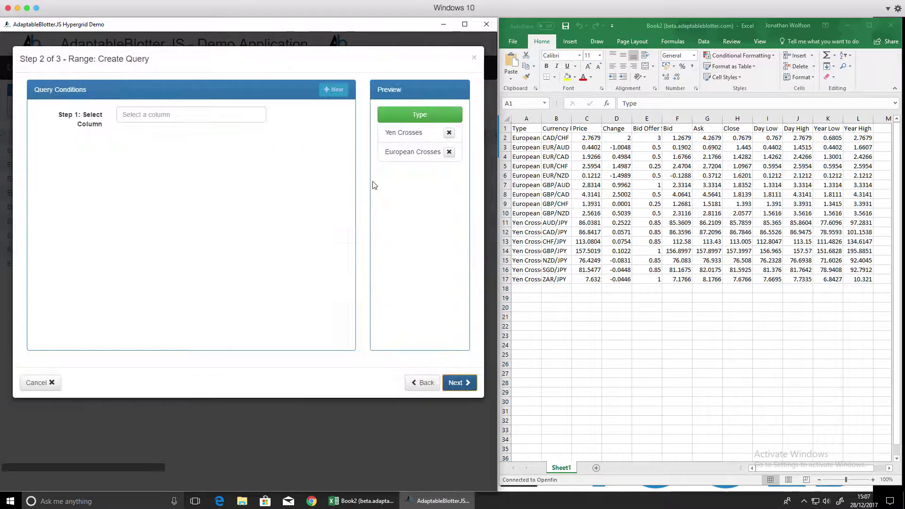
left_click(413, 120)
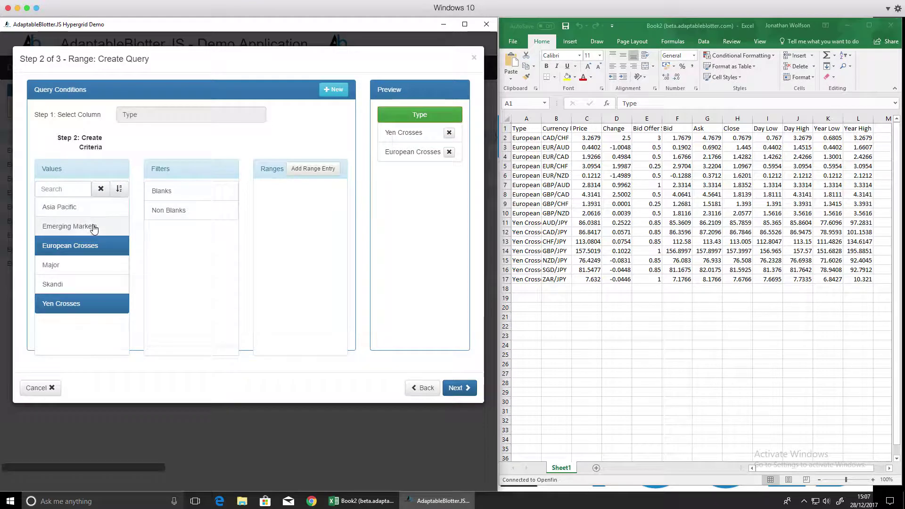
left_click(93, 228)
left_click(464, 387)
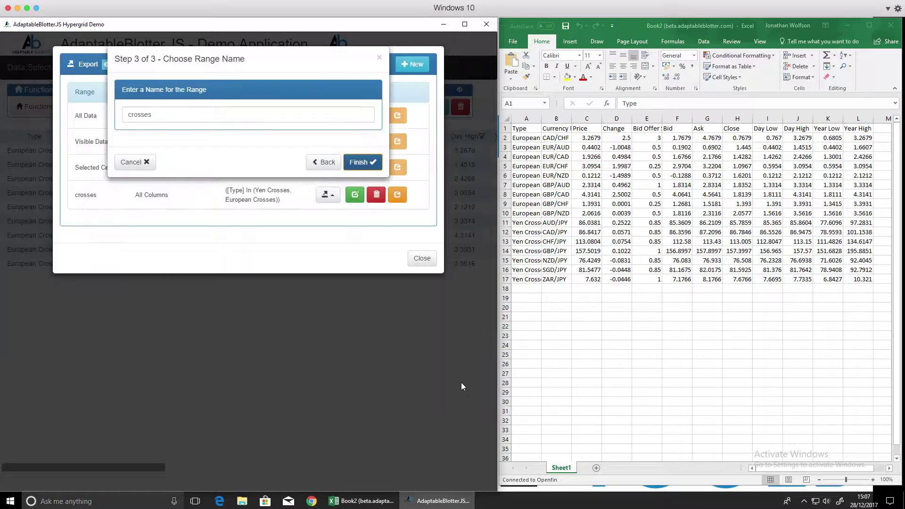
left_click(362, 163)
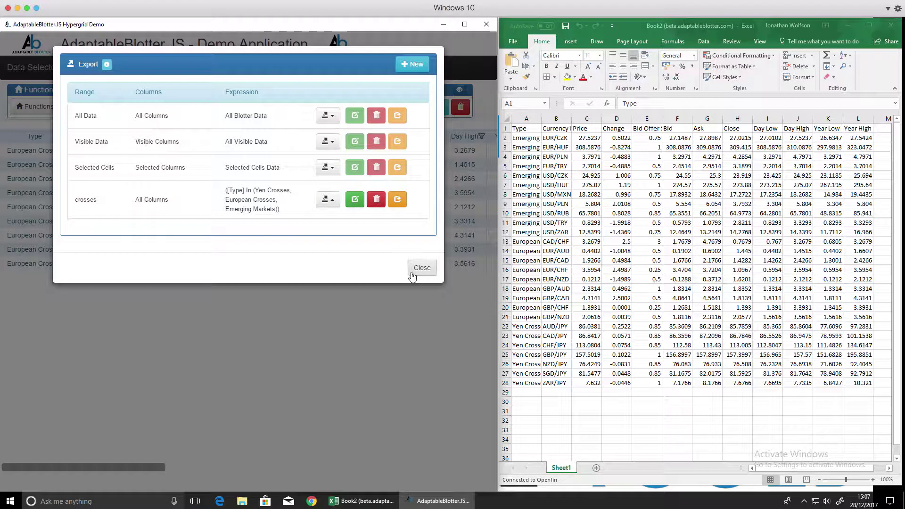
left_click(420, 259)
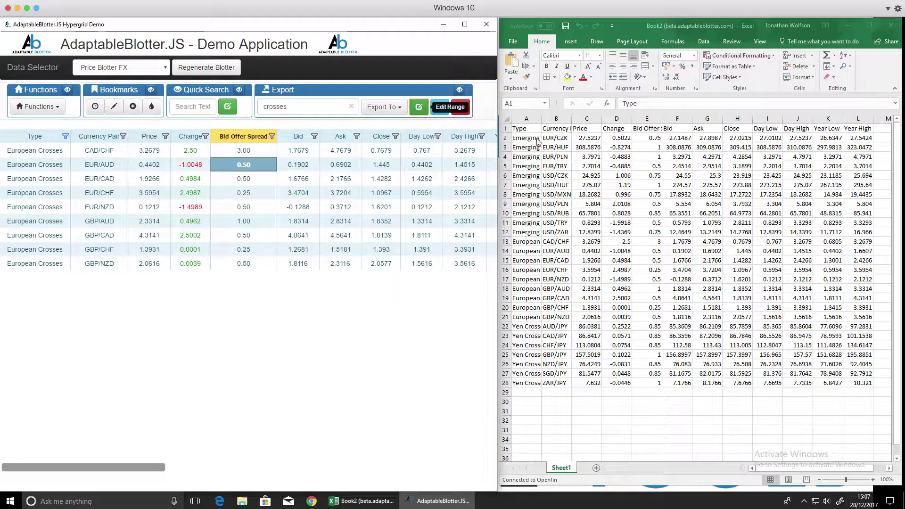
Select the whole sheet, AutoFit all column widths, then clear the selection.
left_click(506, 122)
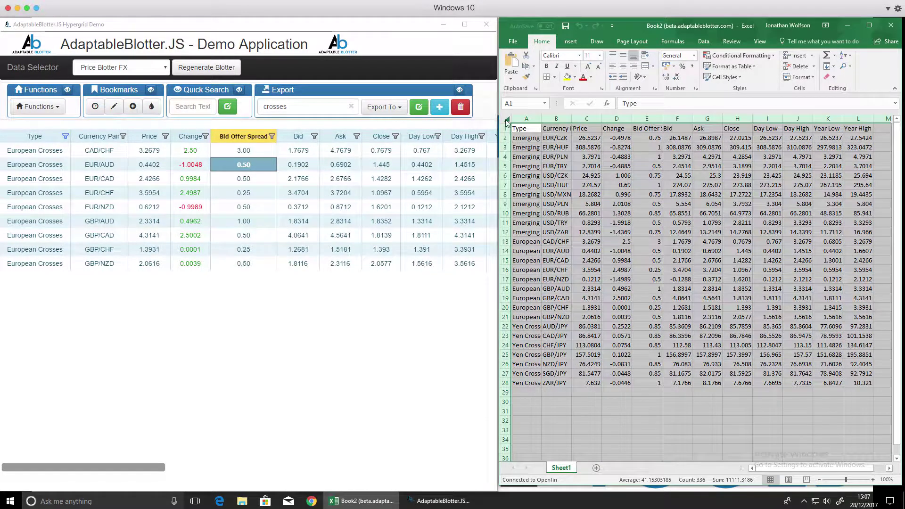
double_click(541, 118)
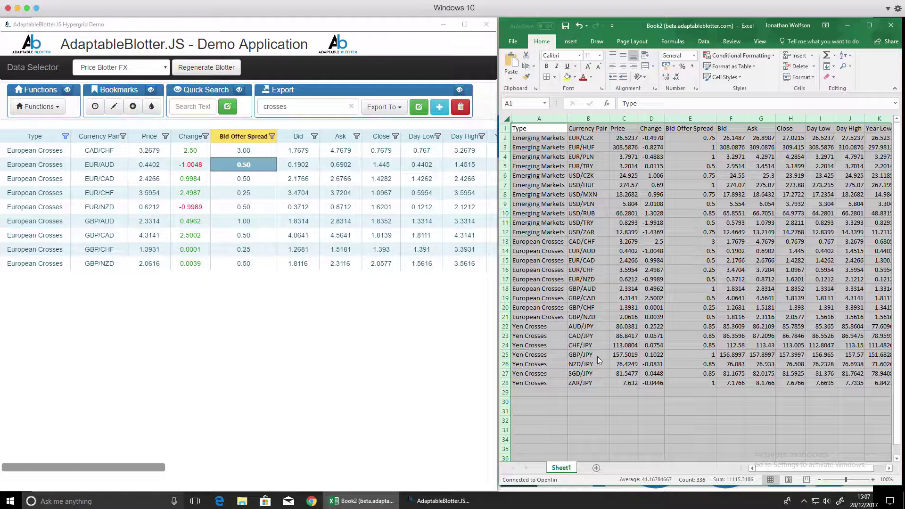
left_click(610, 394)
left_click(394, 367)
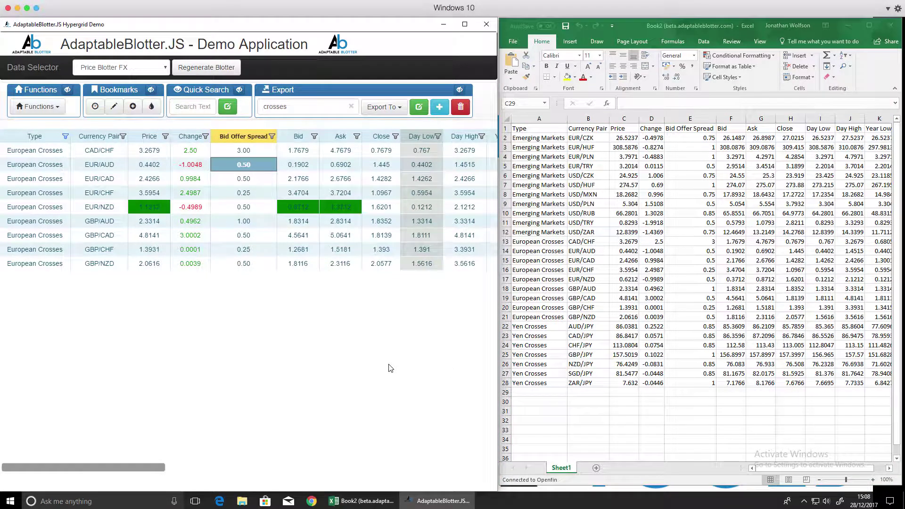